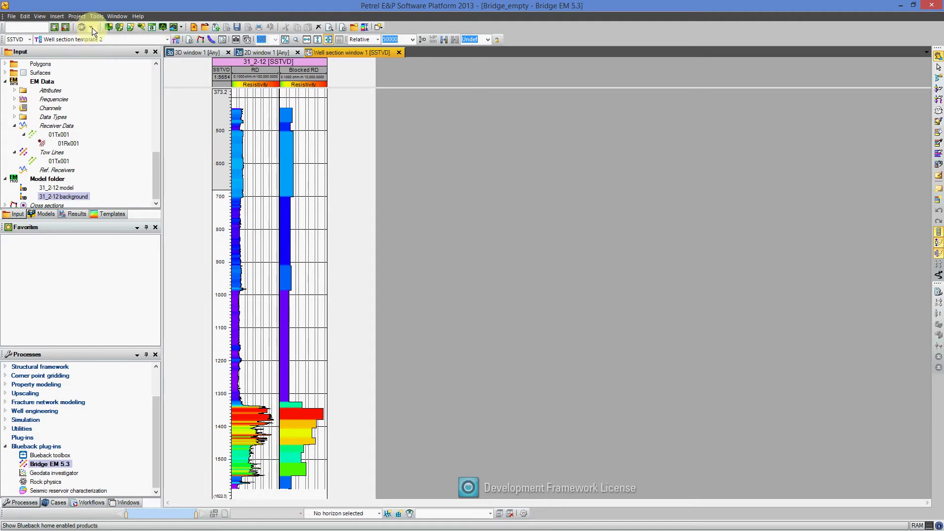
Open Bridge EM's Make simulation input tool and review the 1D model settings for well 31_2-12 beside the well section.
left_click(93, 27)
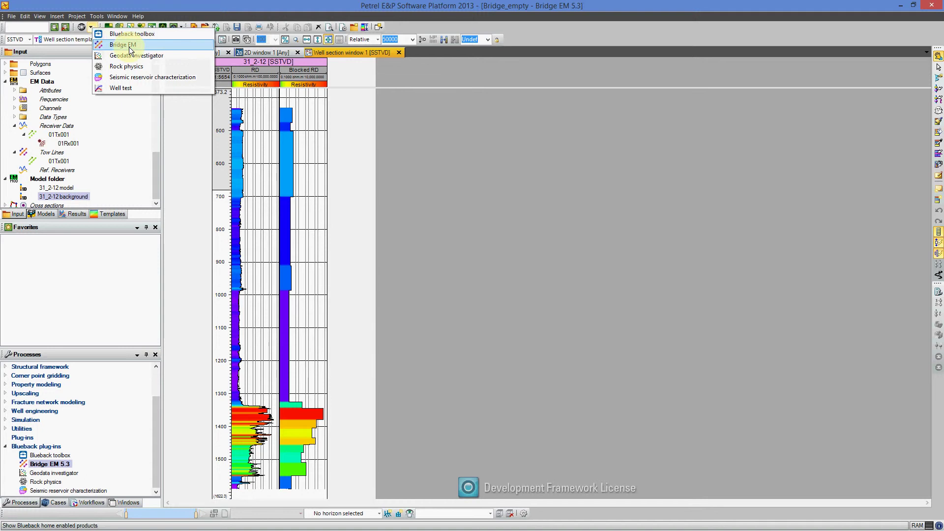
left_click(128, 46)
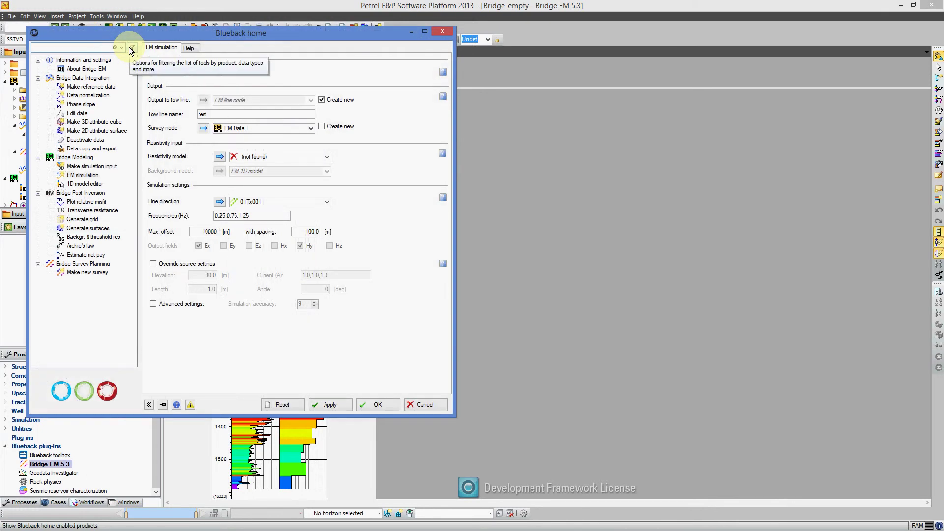
left_click(104, 167)
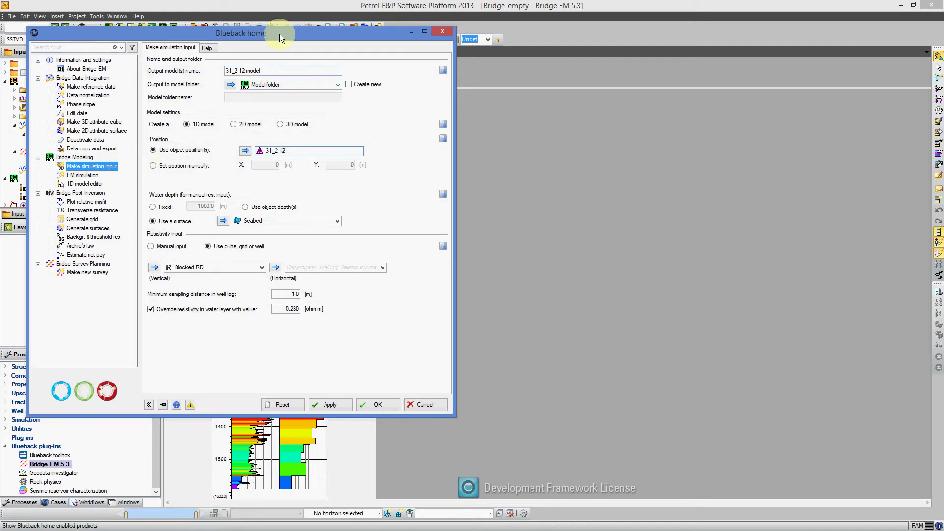
left_click_drag(279, 34, 354, 34)
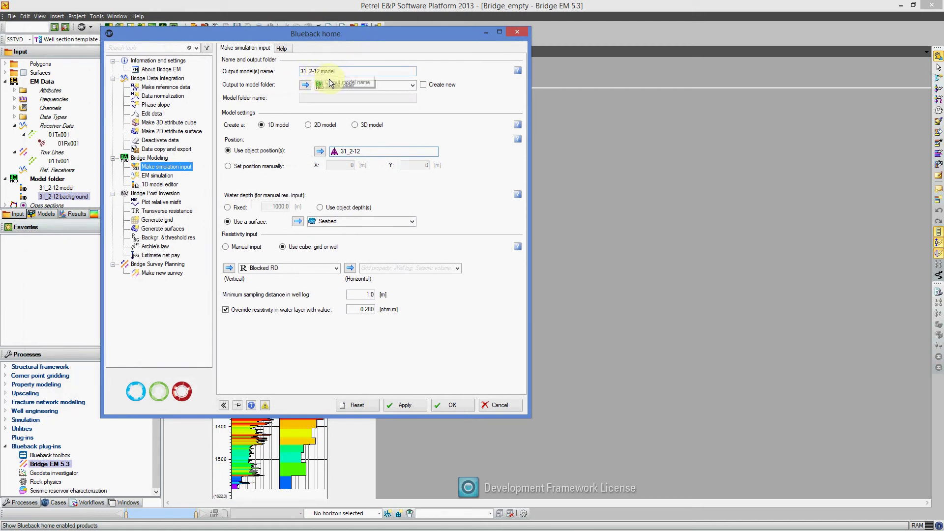
left_click_drag(343, 32, 361, 35)
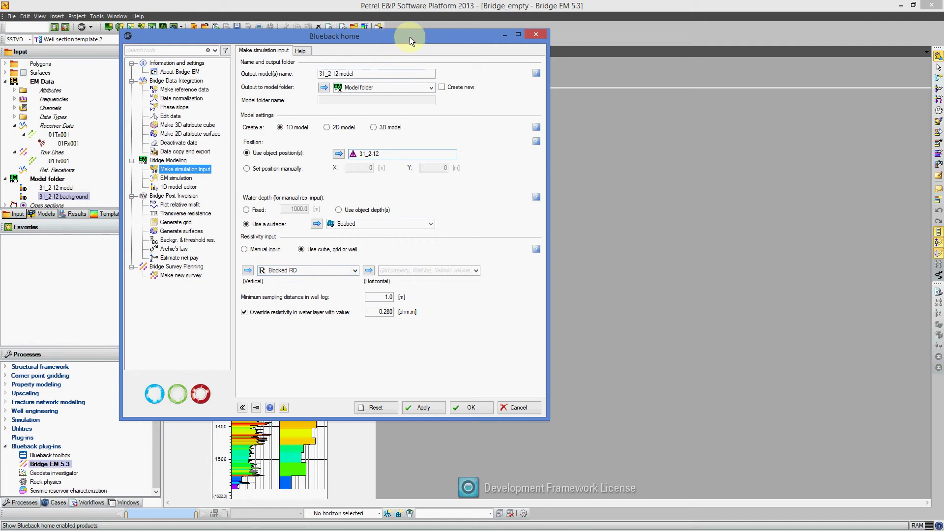
left_click_drag(409, 37, 727, 50)
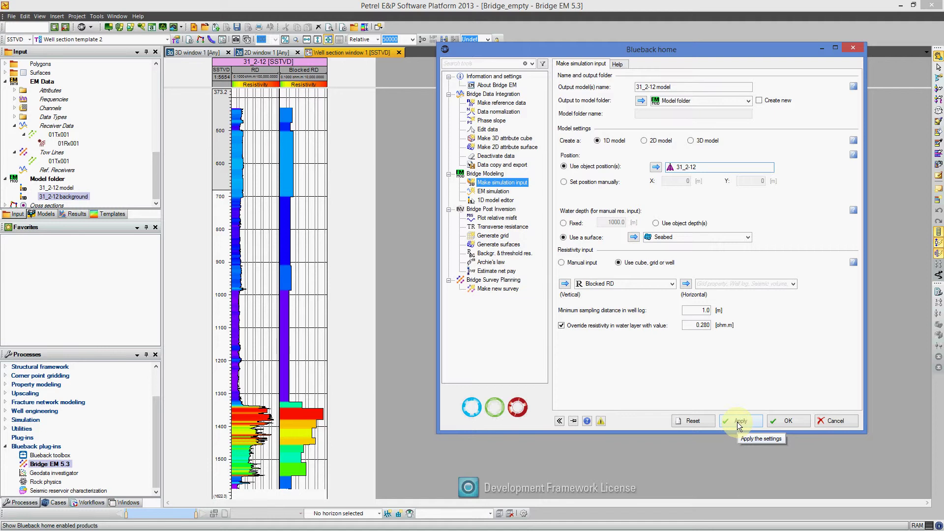
Set up a 1D EM simulation with tow line name "Test 1D model result" and 31_2-12 model as the resistivity model.
left_click(492, 191)
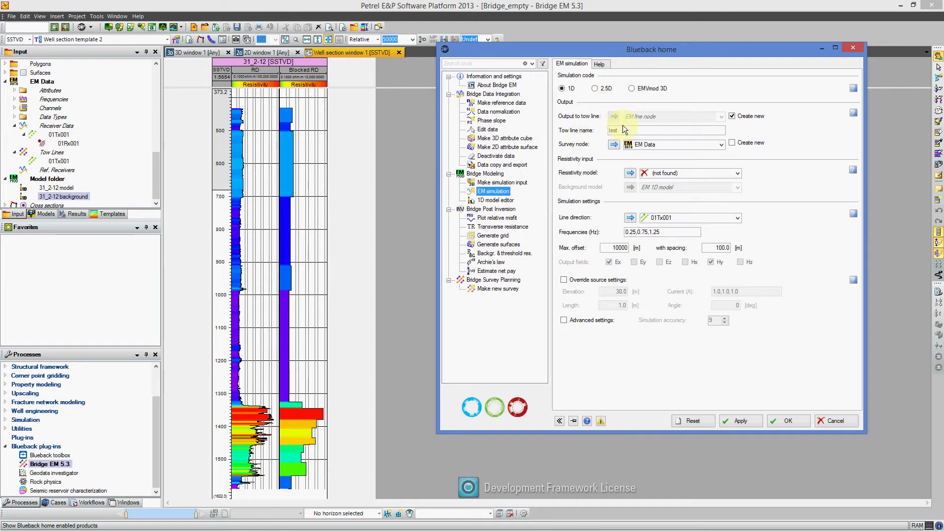
left_click_drag(626, 130, 603, 140)
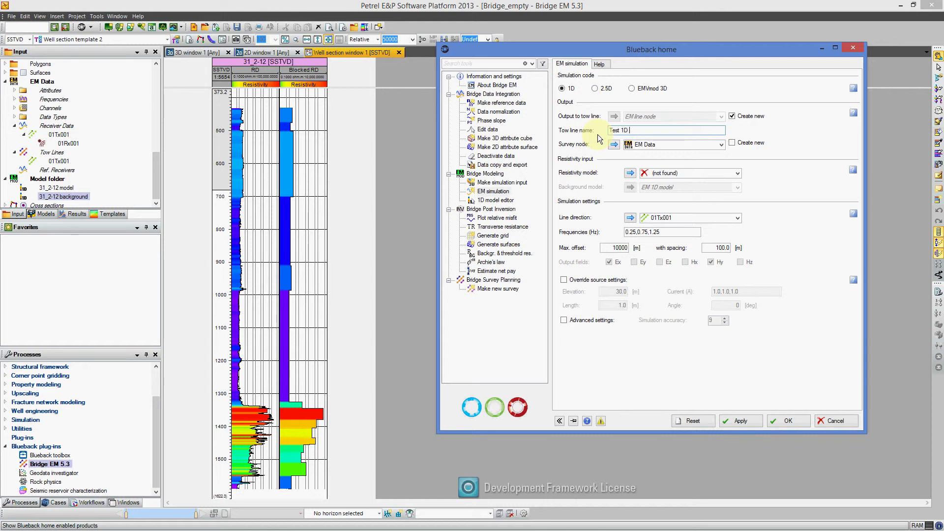
type("model result")
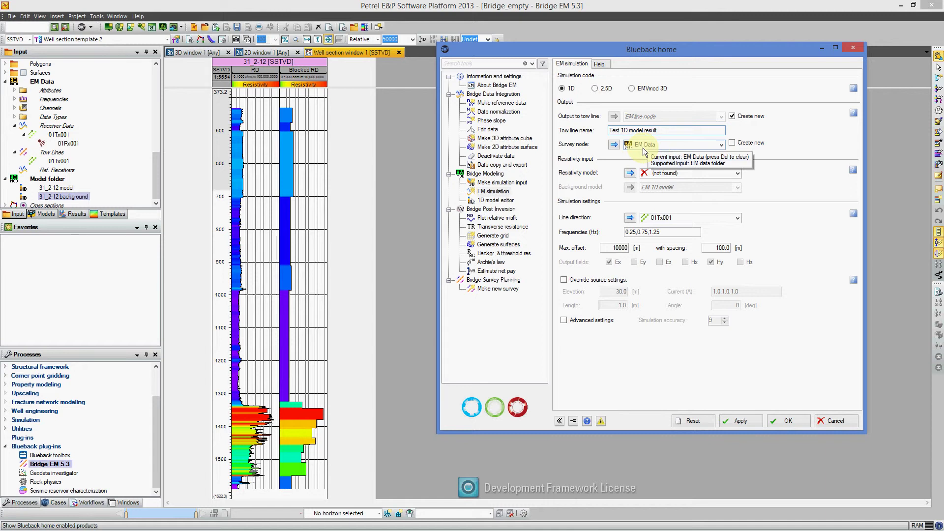
left_click(736, 174)
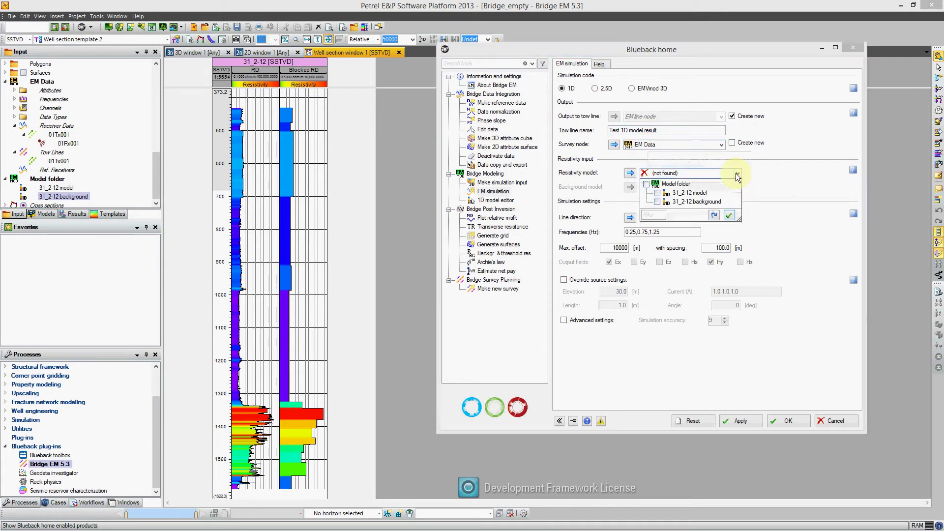
left_click(657, 194)
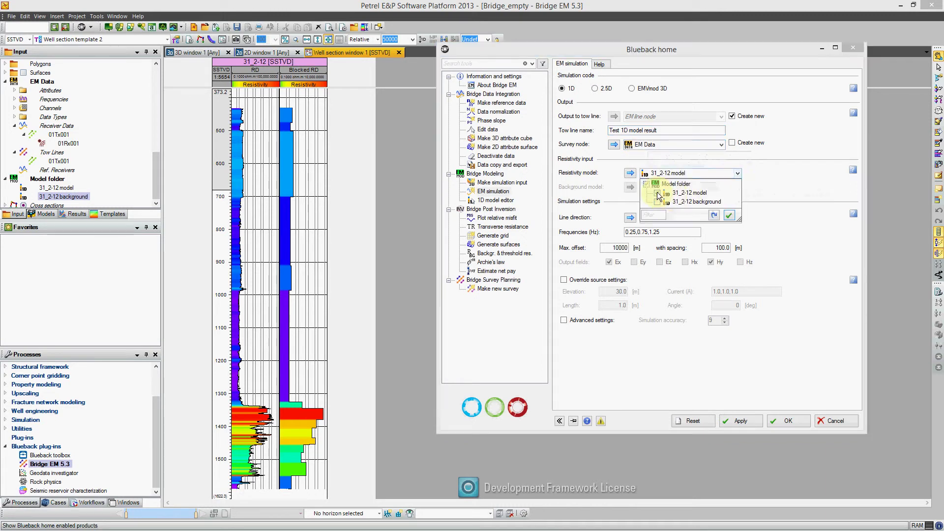
left_click(731, 216)
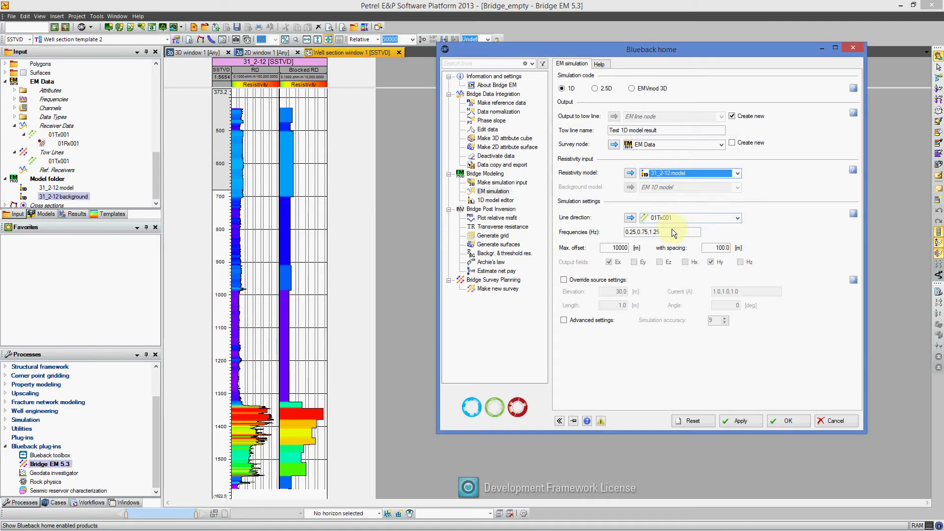
Run the EM simulation with frequencies 0.25, 0.75 and 1.25 Hz and close the simulation dialog.
left_click_drag(653, 233, 637, 236)
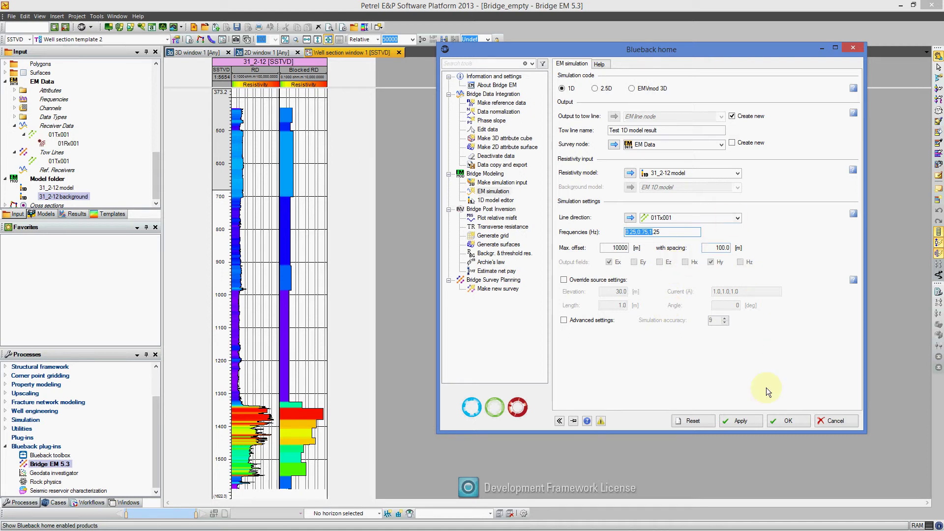
left_click(747, 419)
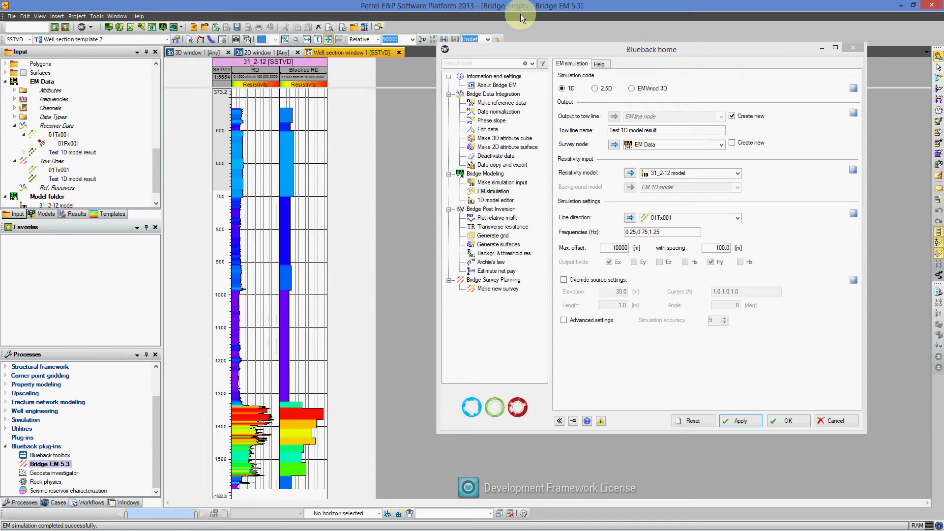
left_click(854, 47)
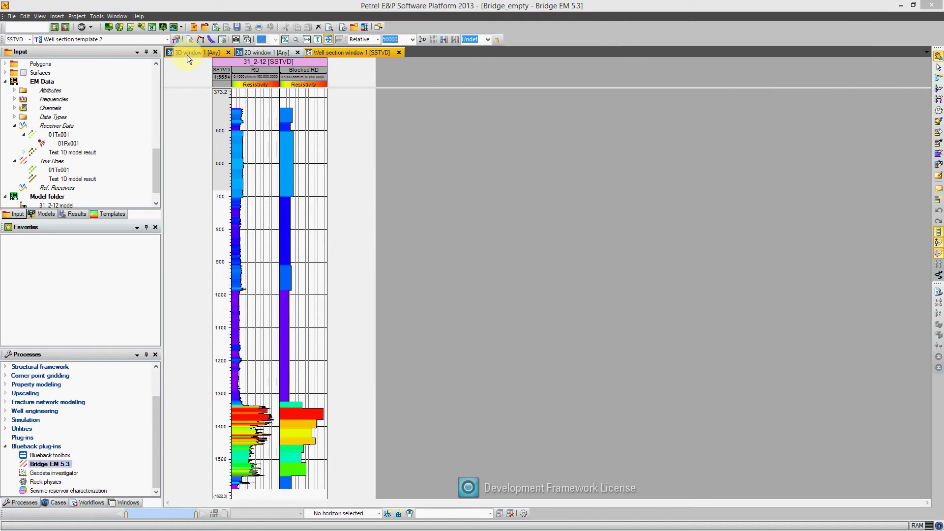
Show the Test 1D model result tow line and its 31_2-12 model receiver data in 3D, and plot the receiver data in a Bridge EM window.
left_click(187, 54)
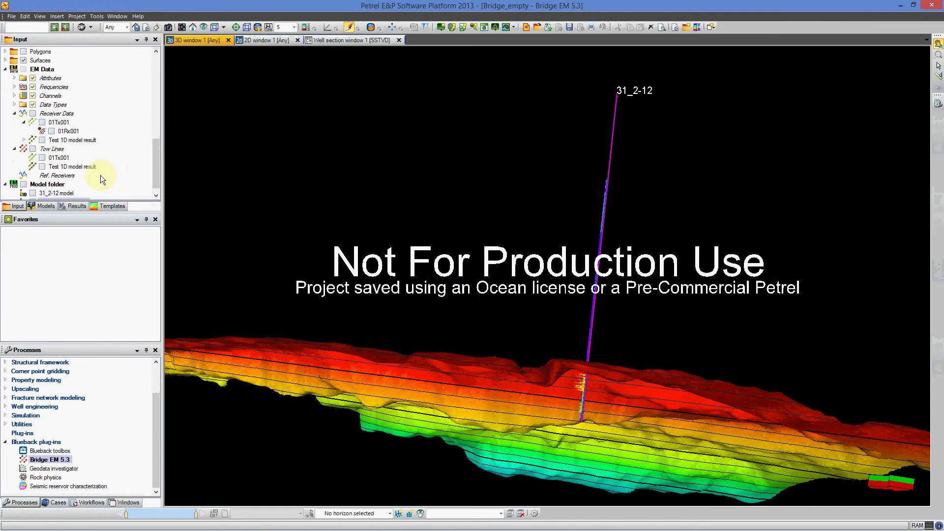
left_click(42, 167)
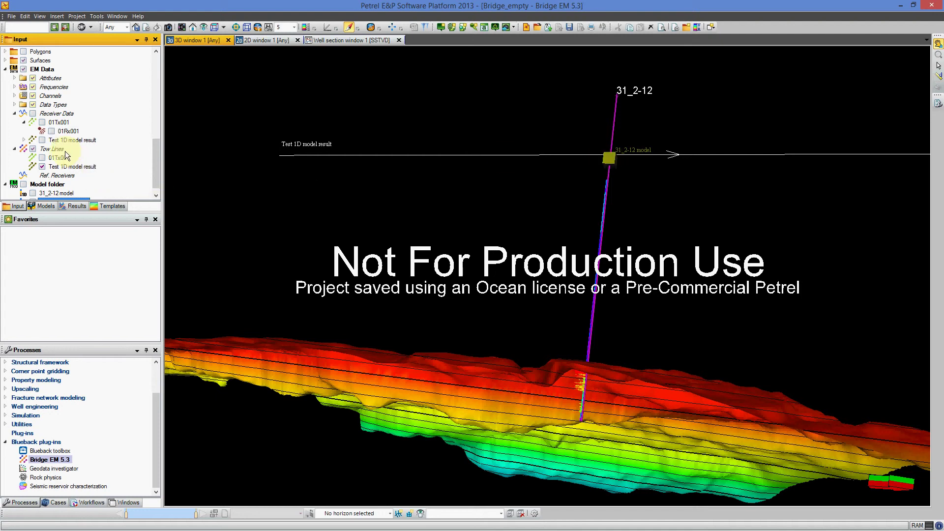
left_click(25, 140)
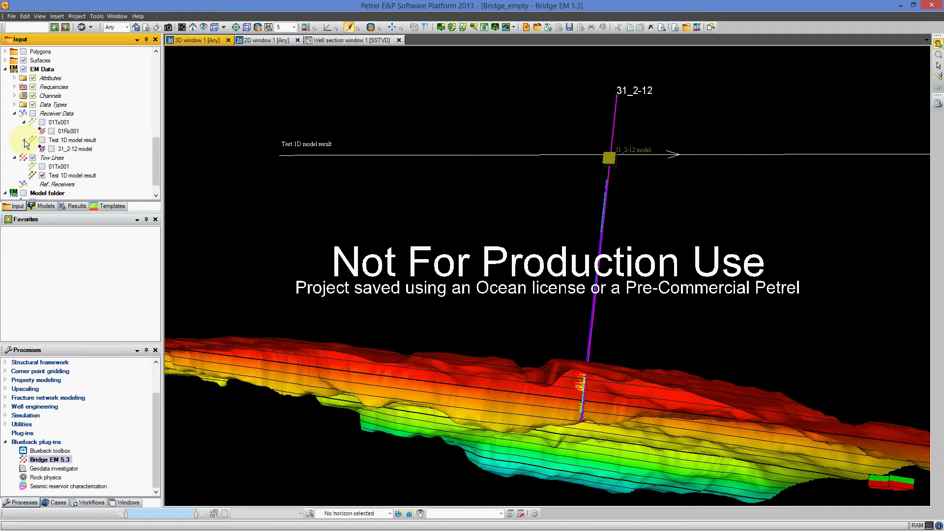
left_click(51, 149)
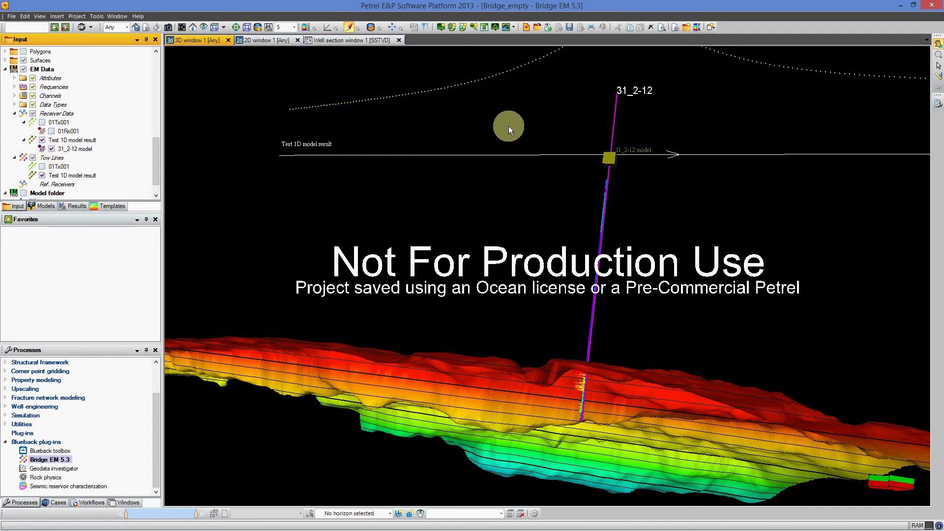
left_click_drag(508, 126, 365, 219)
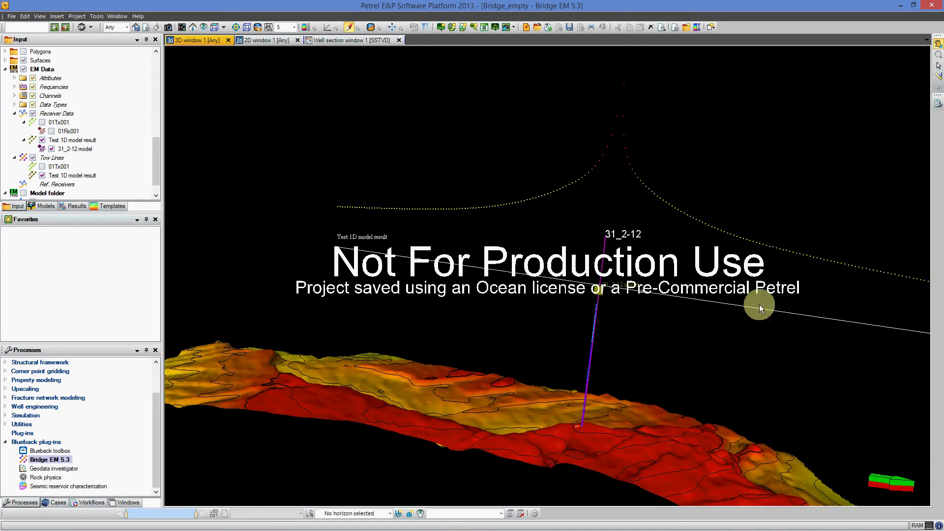
left_click_drag(638, 296, 615, 255)
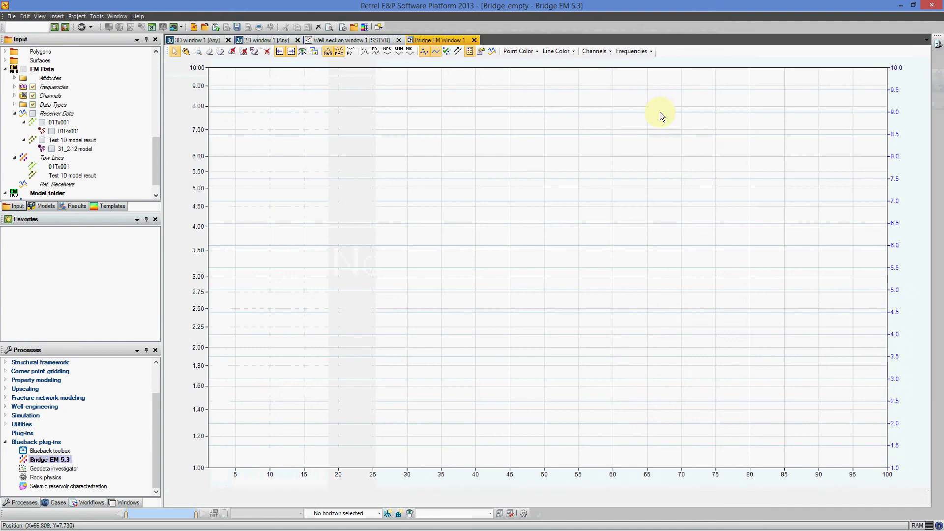
left_click(53, 148)
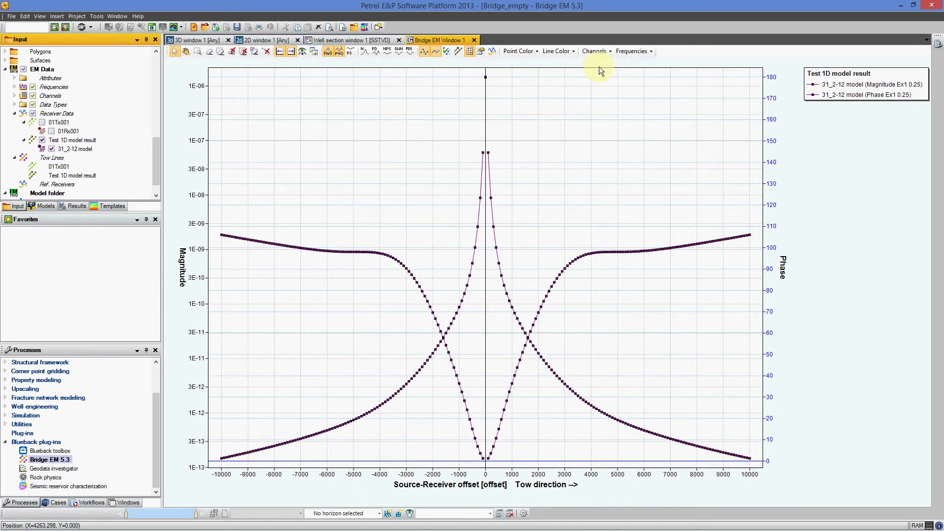
Return to the well section window and load 31_2-12 model in the Bridge EM 1D model editor.
left_click(318, 40)
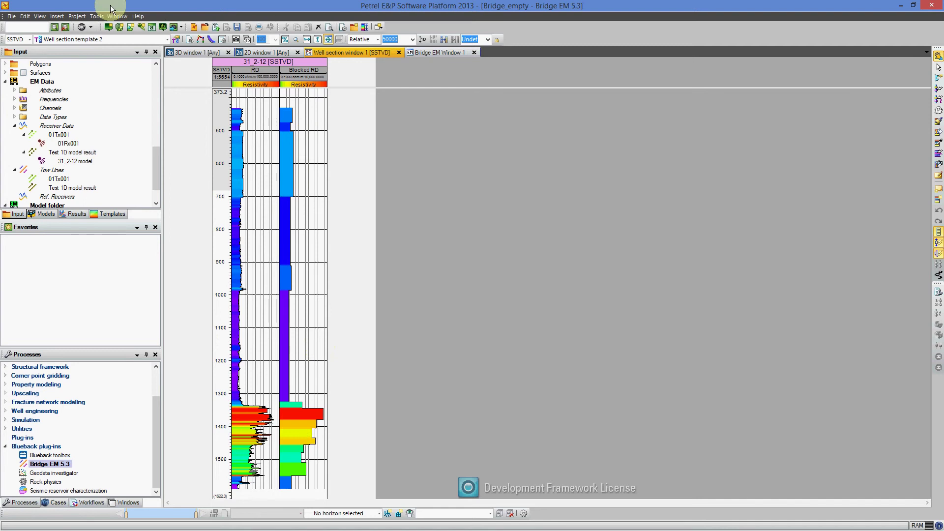
left_click(91, 28)
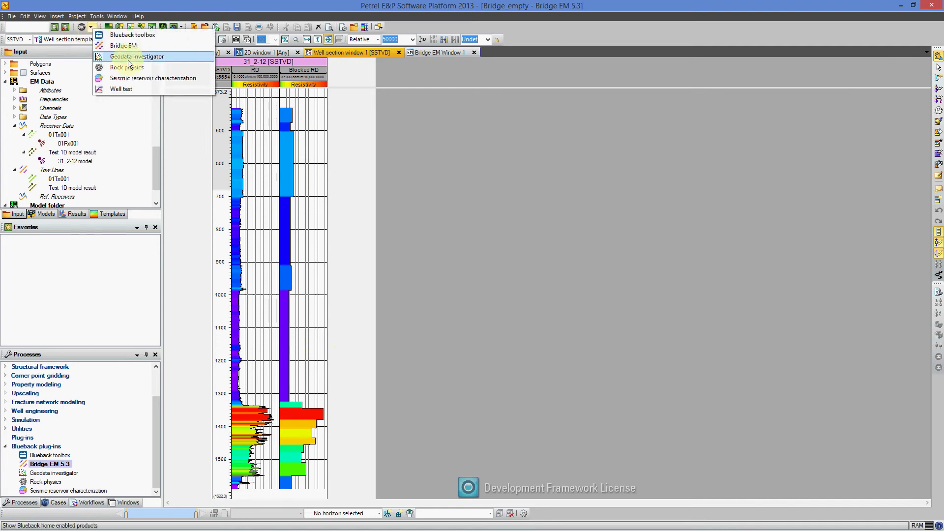
left_click(124, 45)
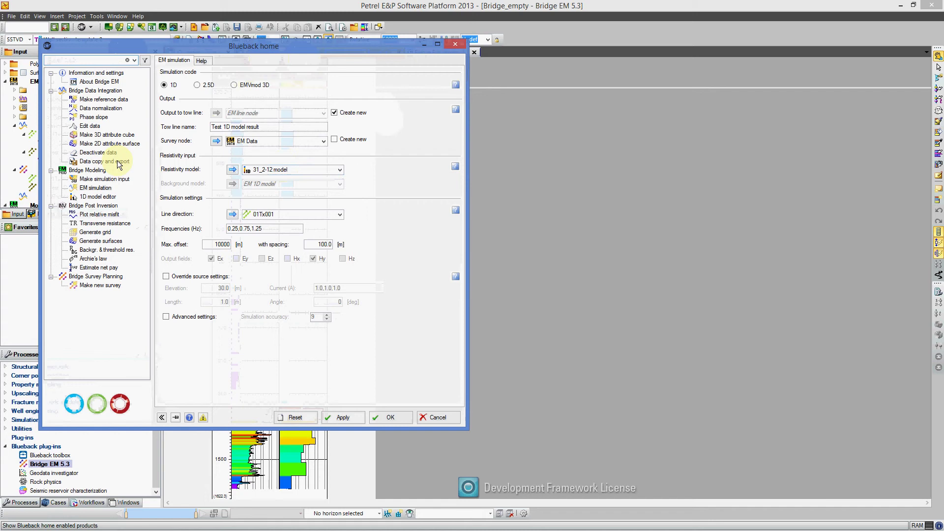
left_click(99, 197)
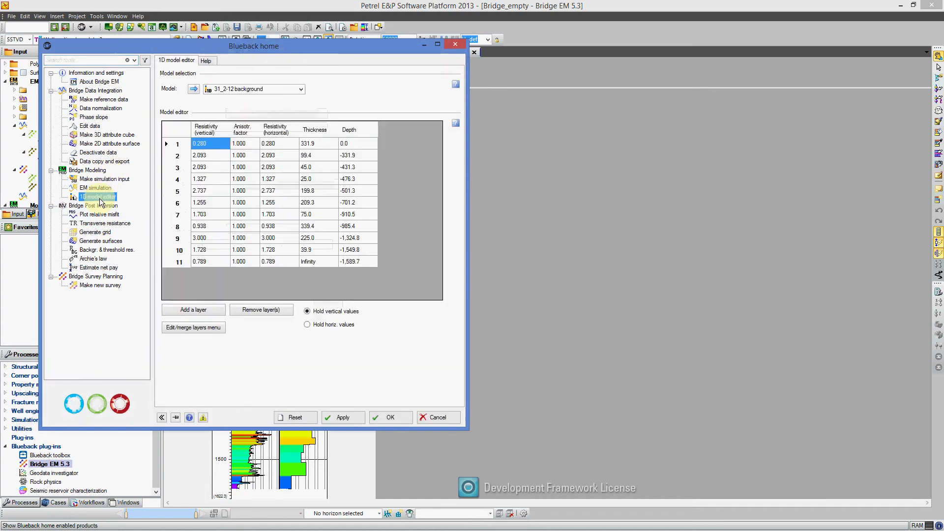
left_click(301, 89)
left_click(258, 112)
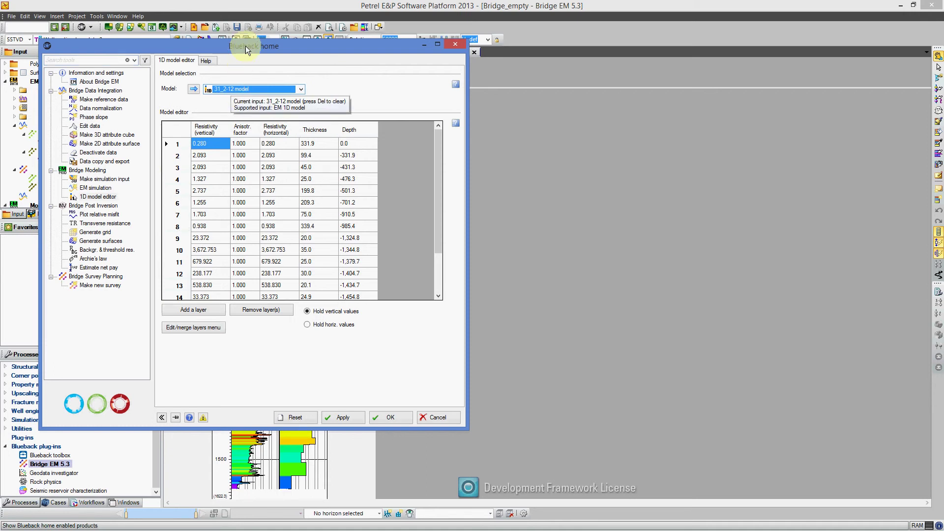
left_click_drag(246, 45, 547, 44)
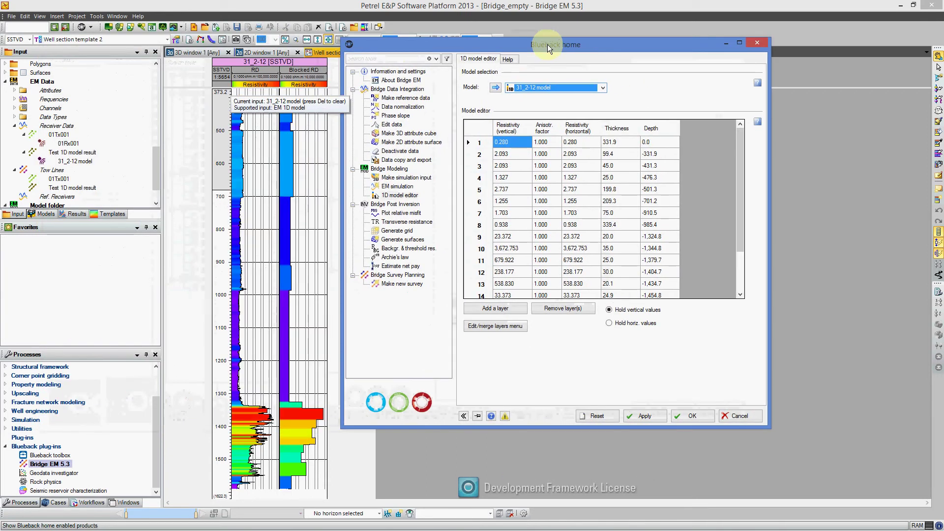
Merge layers 9 to 16 of the model into one layer with vertical and horizontal resistivity of 3.000.
left_click_drag(743, 182, 734, 227)
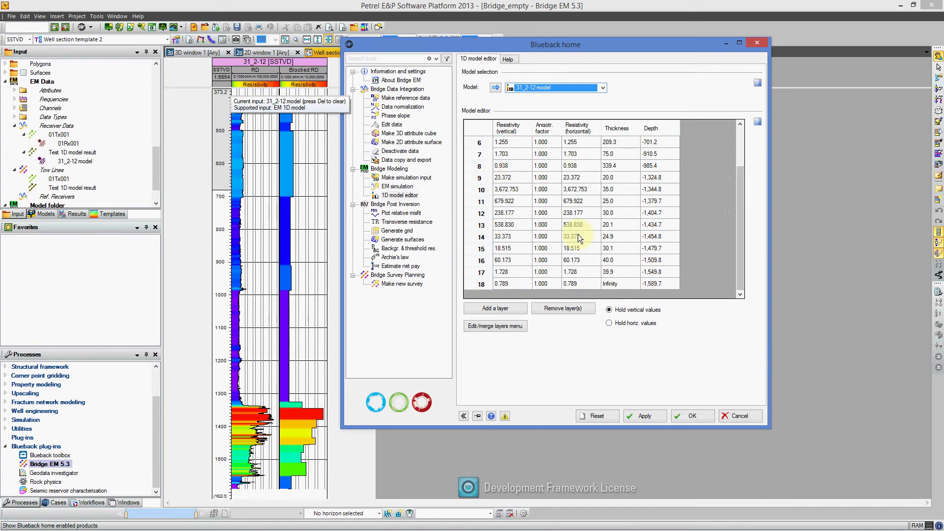
left_click(484, 188)
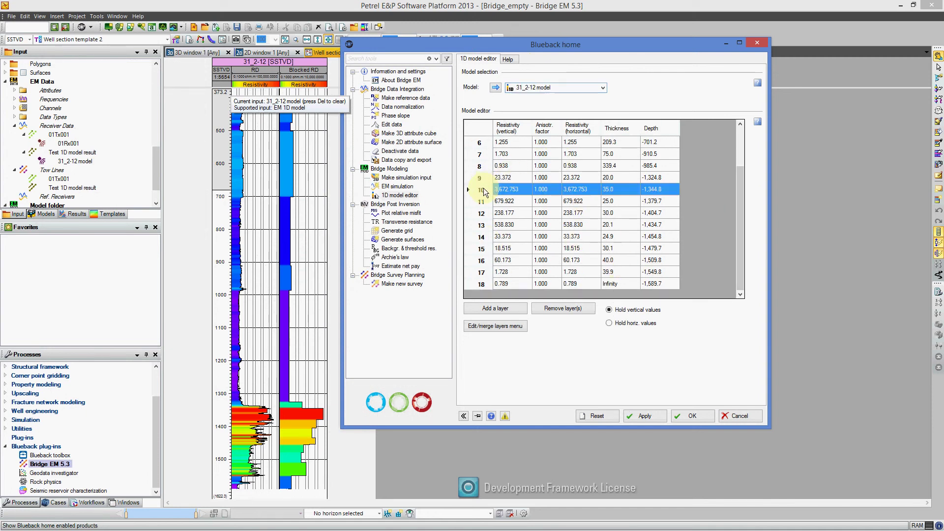
left_click(480, 178)
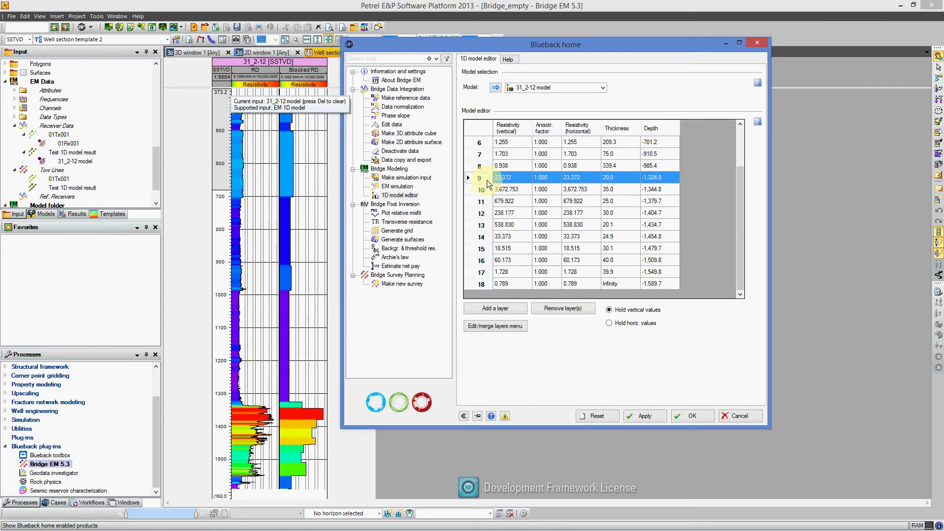
left_click(481, 261, "shift")
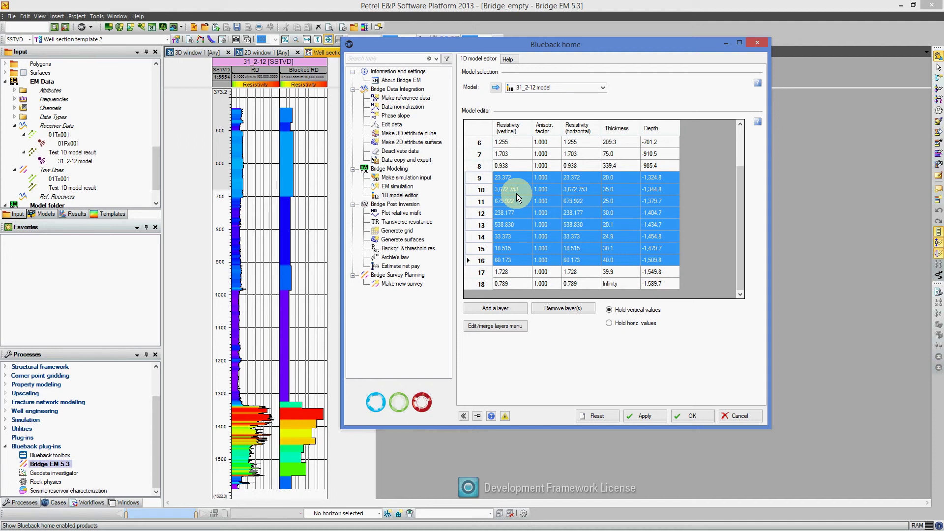
left_click(483, 326)
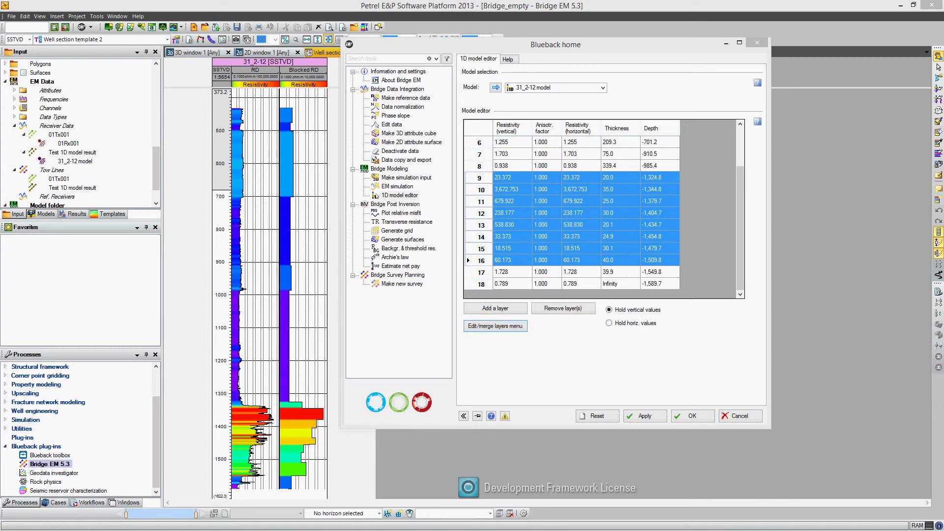
left_click_drag(735, 35, 211, 202)
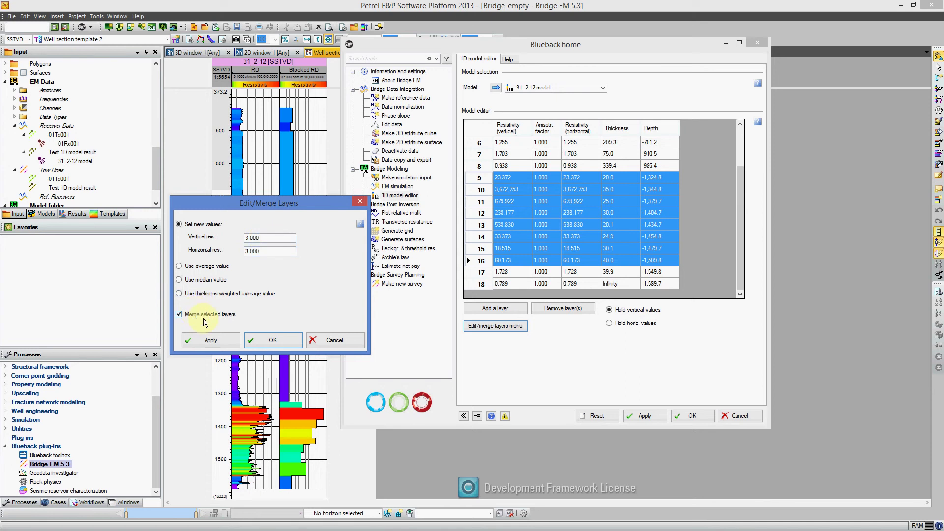
left_click(216, 341)
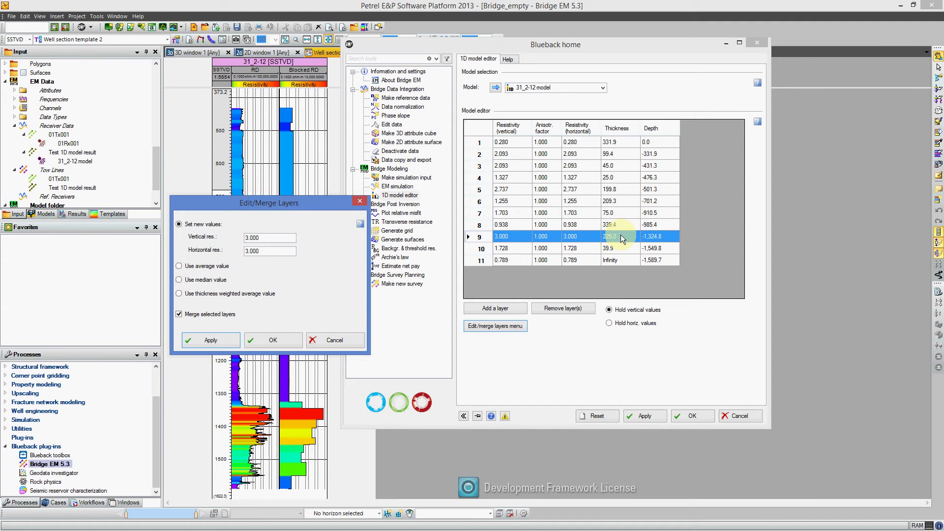
Close the layer merge dialog and load 31_2-12 background in the 1D model editor.
left_click(346, 335)
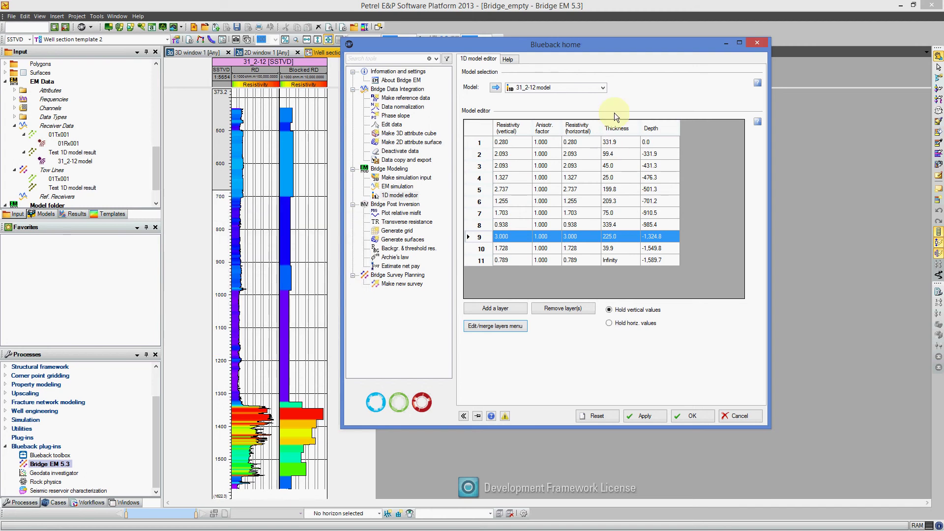
left_click(604, 89)
left_click(565, 116)
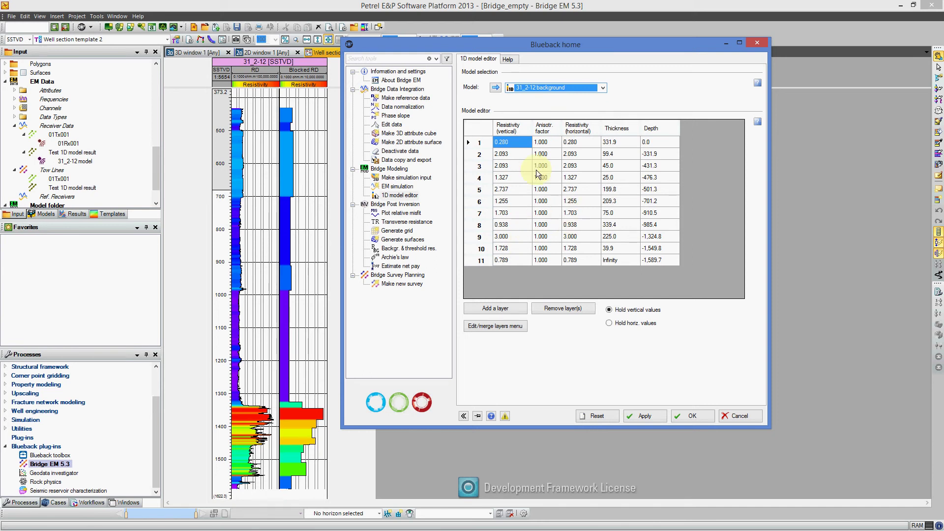
Set up the EM simulation to output to the existing Test 1D model result tow line instead of a new one.
left_click(396, 187)
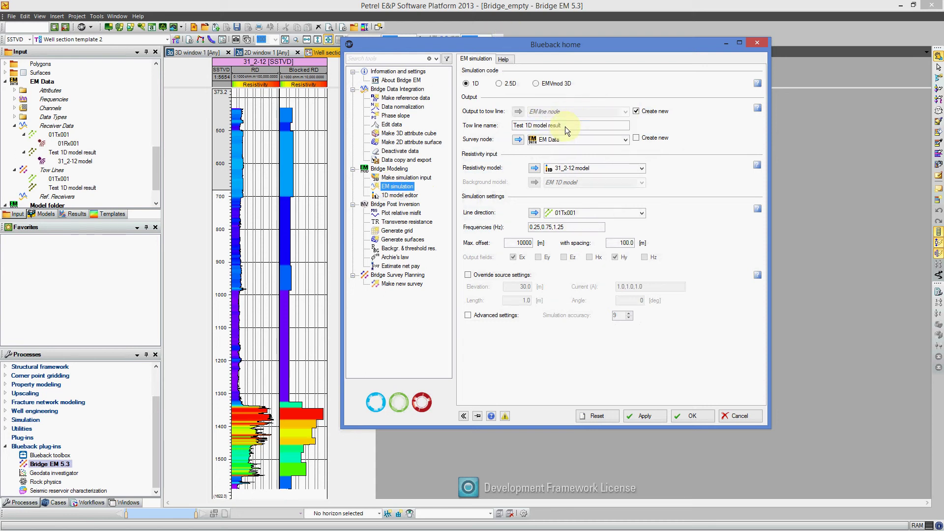
left_click(637, 111)
left_click(627, 112)
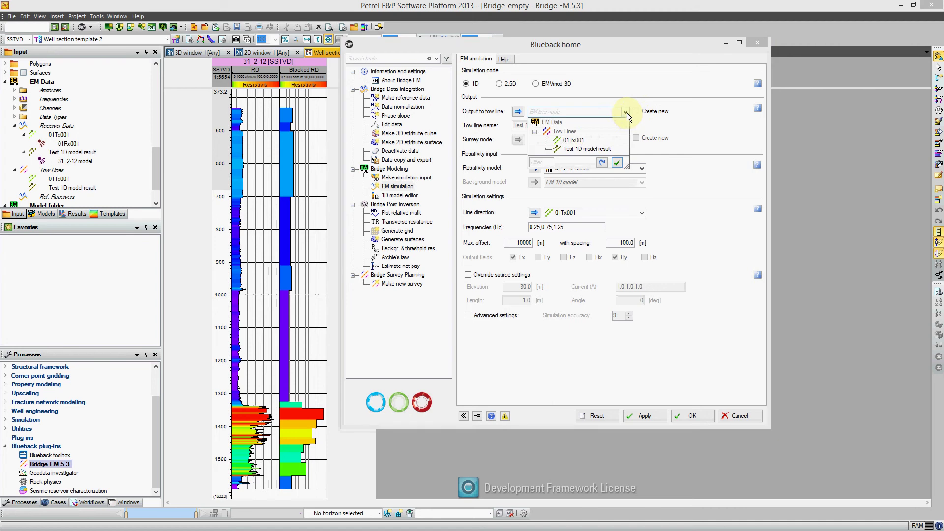
left_click(593, 147)
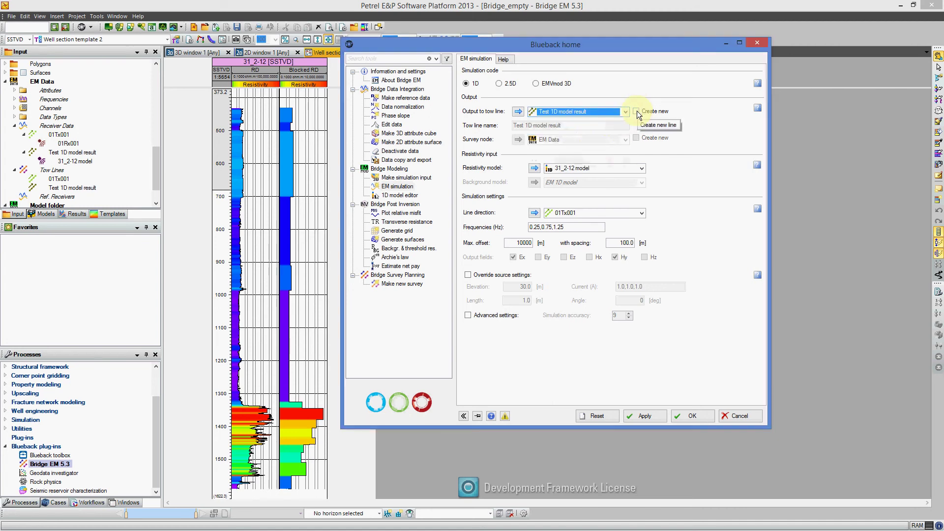
Run the EM simulation with 31_2-12 background as the only resistivity model and close the simulation dialog.
left_click(642, 168)
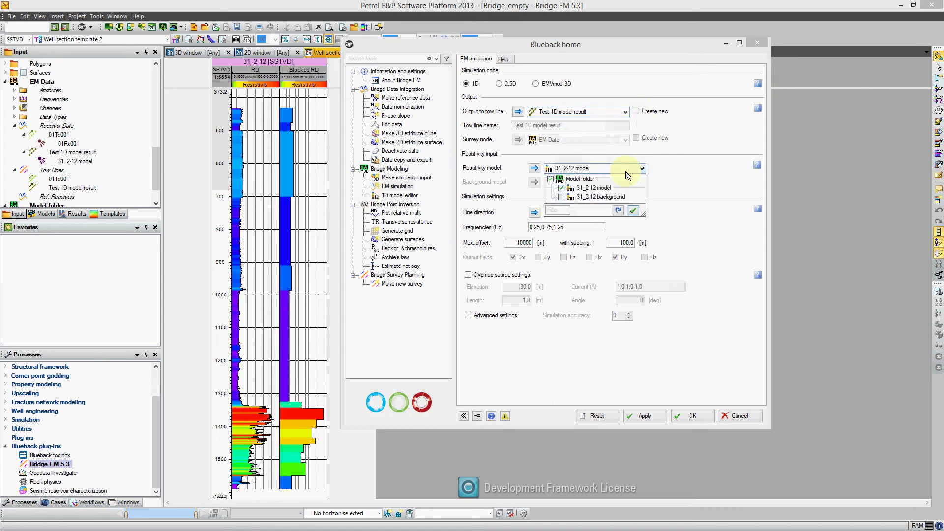
left_click(561, 189)
left_click(562, 197)
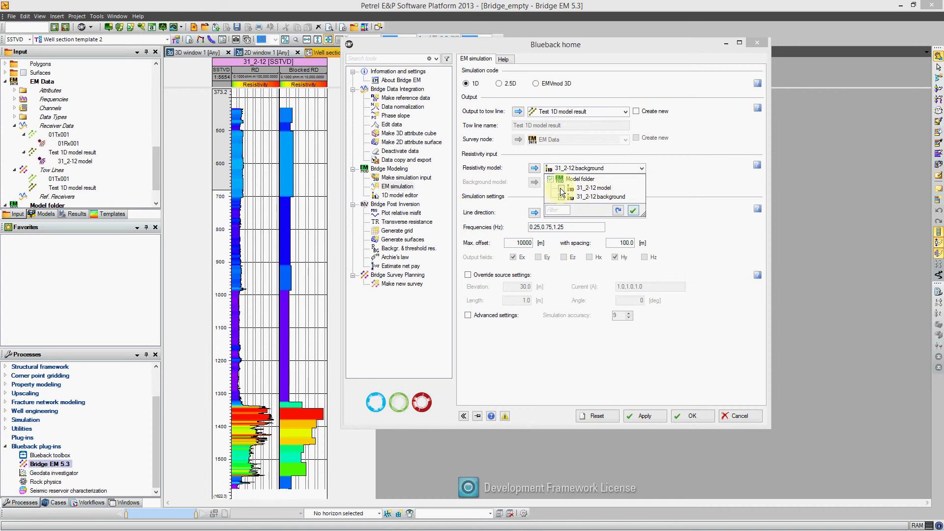
left_click(562, 197)
left_click(635, 211)
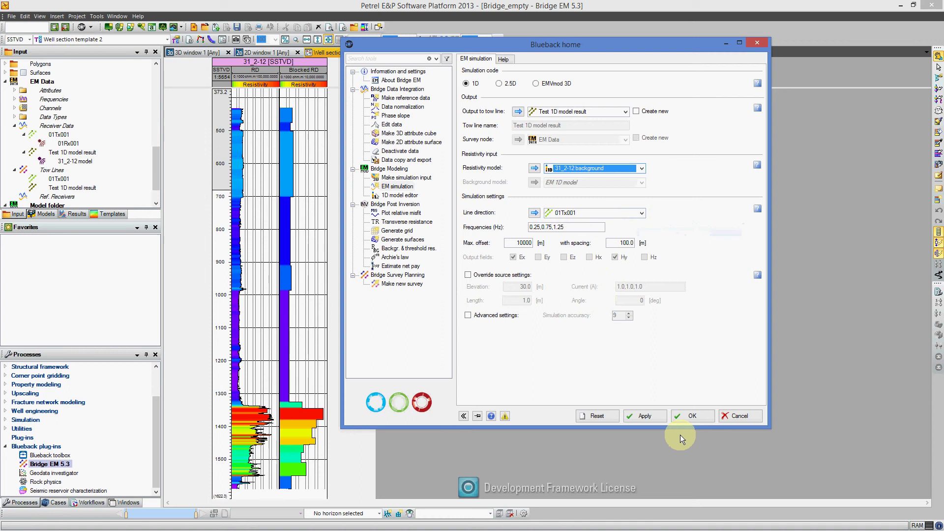
left_click(652, 416)
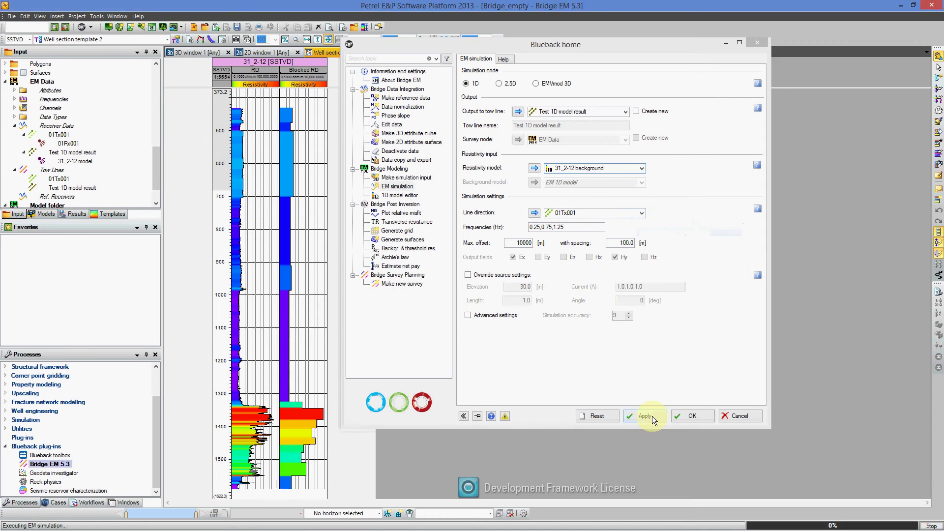
left_click(754, 41)
Add the 31_2-12 background receiver data to the plot in Bridge EM Window 1 and hide the phase curves.
left_click(447, 54)
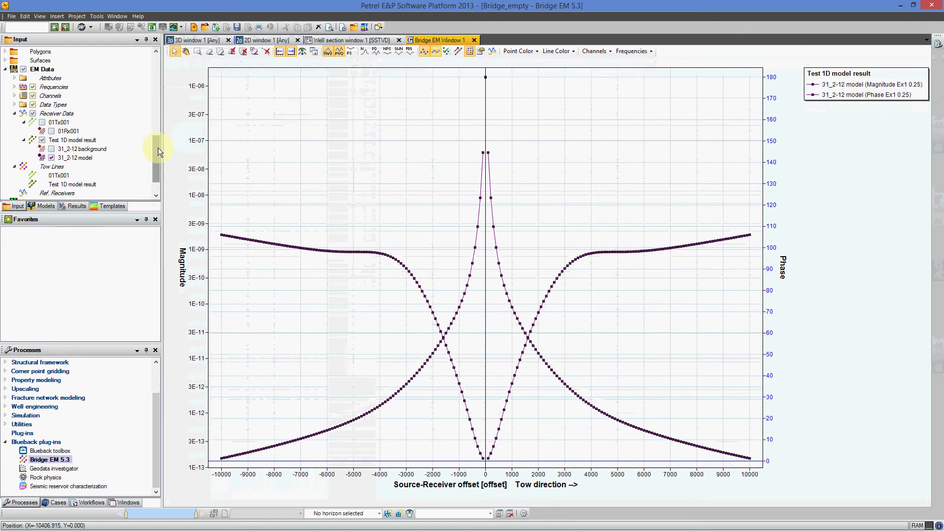
left_click_drag(158, 149, 155, 160)
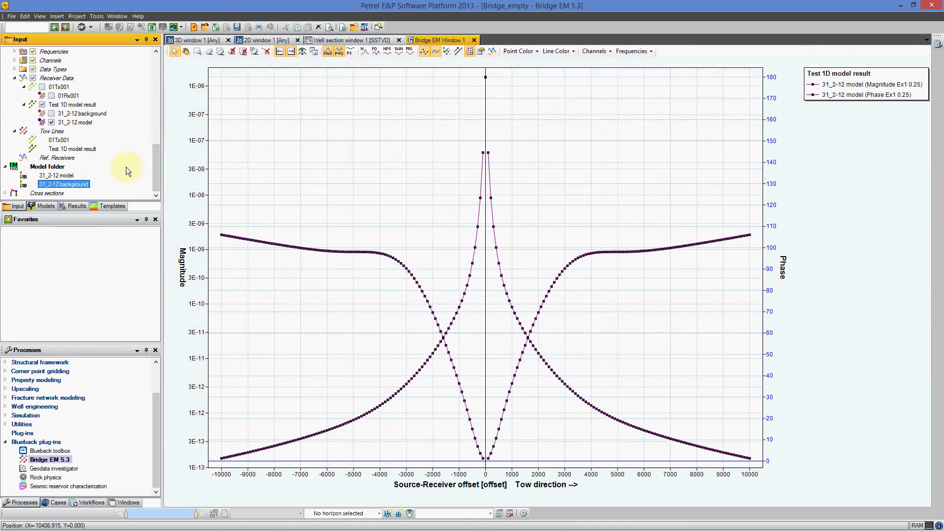
left_click(52, 115)
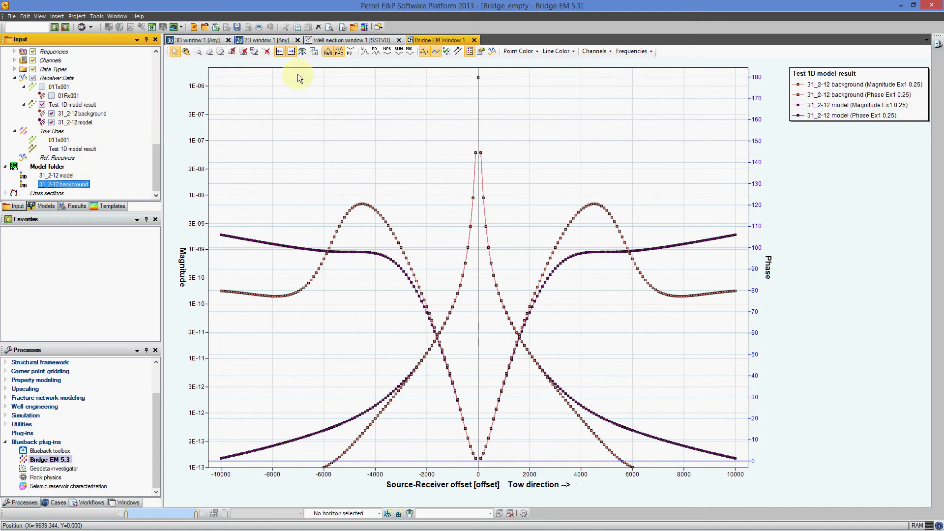
left_click(340, 54)
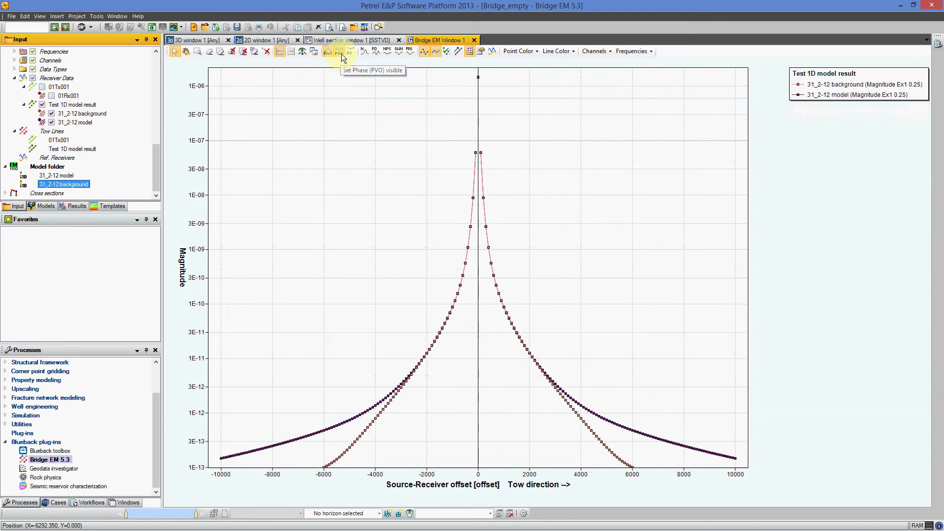
left_click(302, 53)
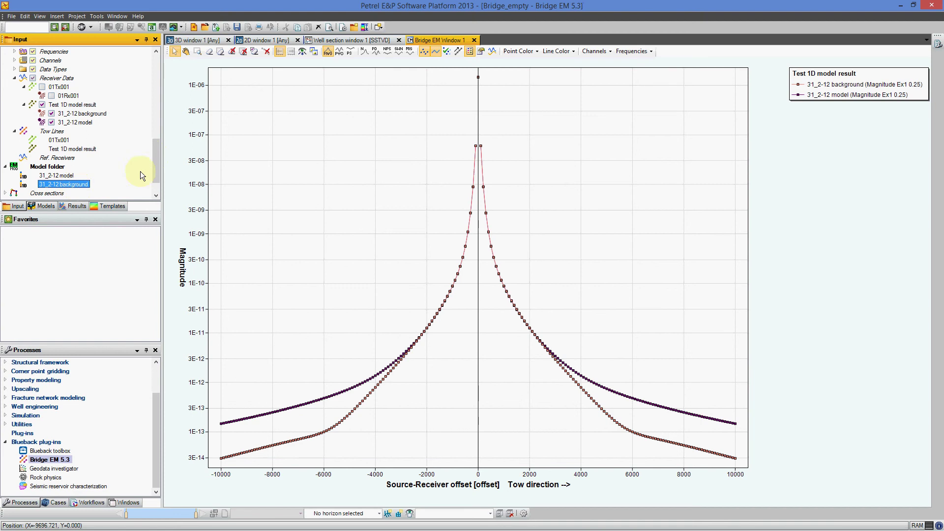
Show the 31_2-12 background well with its Resistivity (for EM) (v) log in Well section window 1.
scroll(152, 171, "up", 2)
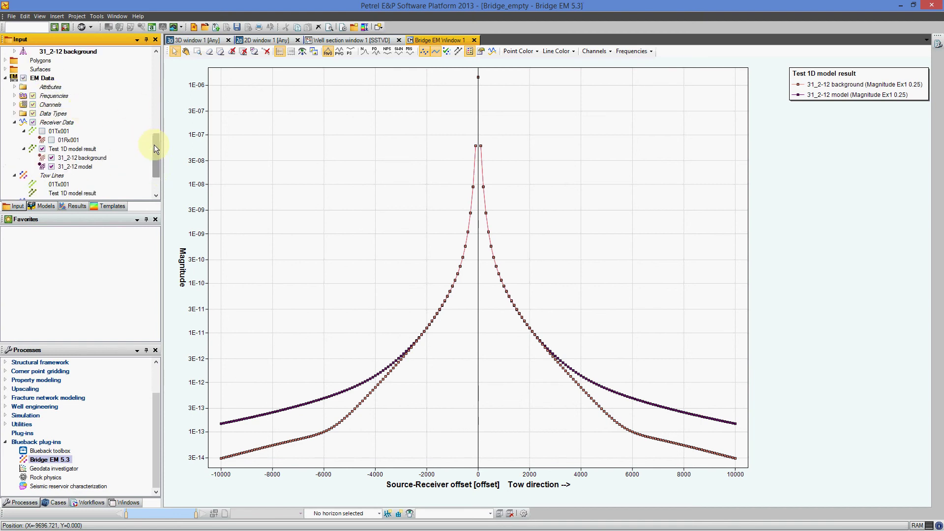
left_click_drag(153, 143, 166, 104)
left_click(15, 175)
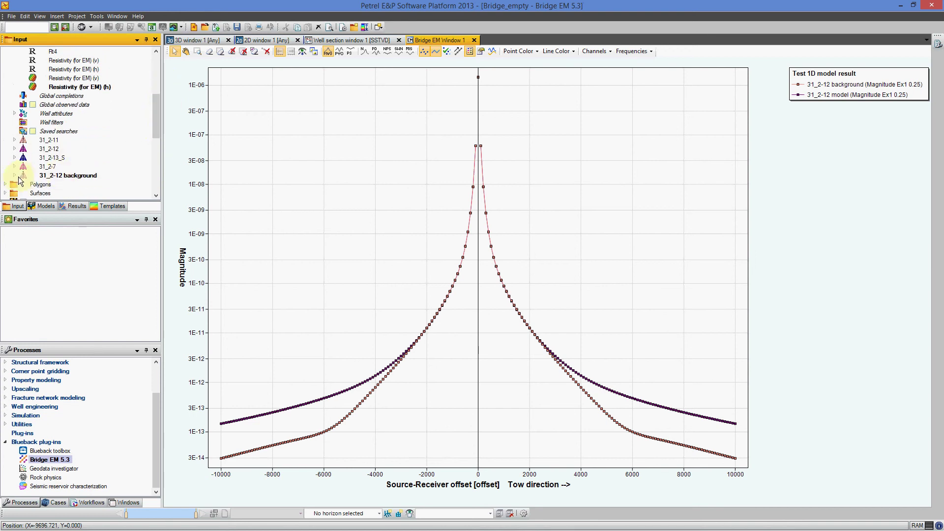
left_click(341, 42)
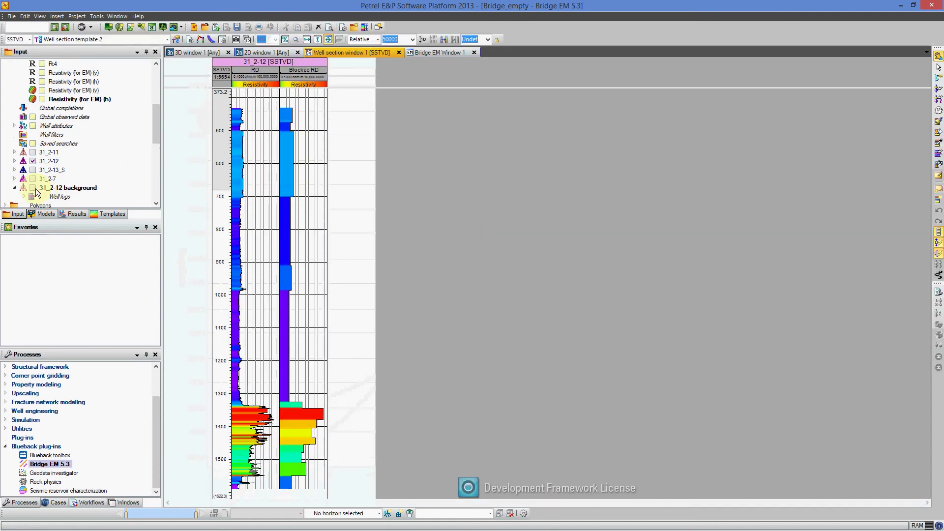
left_click(33, 188)
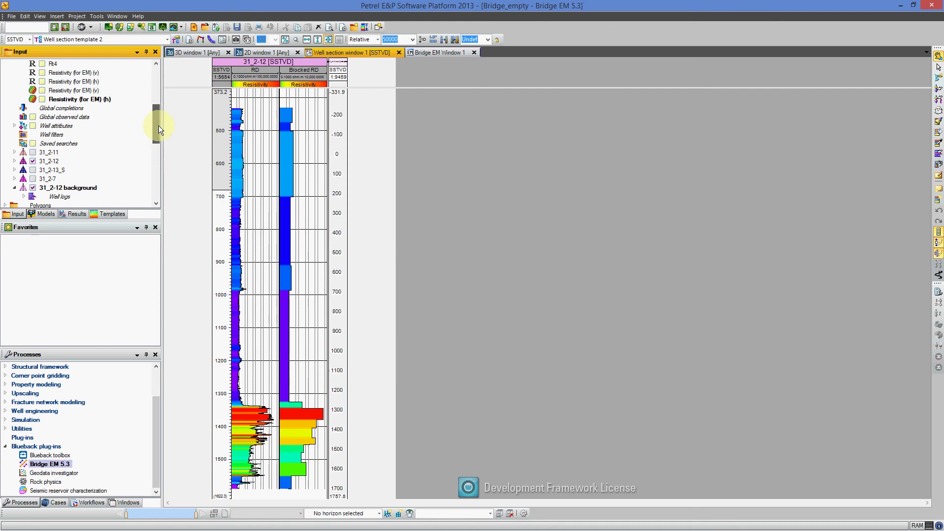
left_click_drag(158, 126, 159, 122)
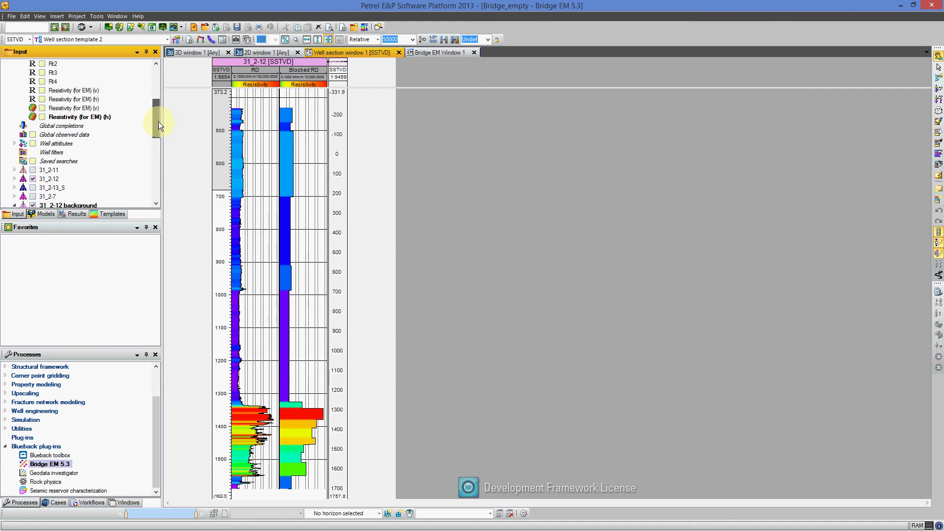
left_click(43, 108)
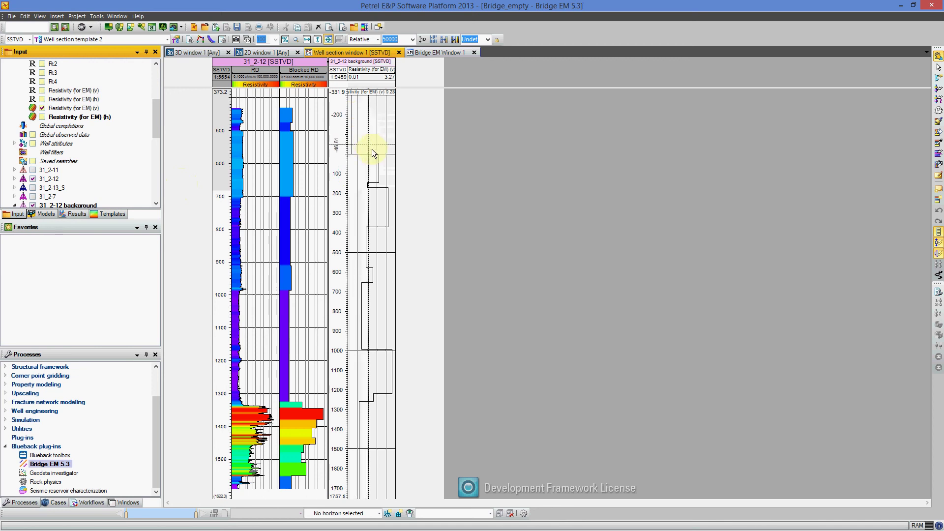
Apply a curve fill to the Resistivity (for EM) (v) log of the 31_2-12 background well.
left_click(938, 77)
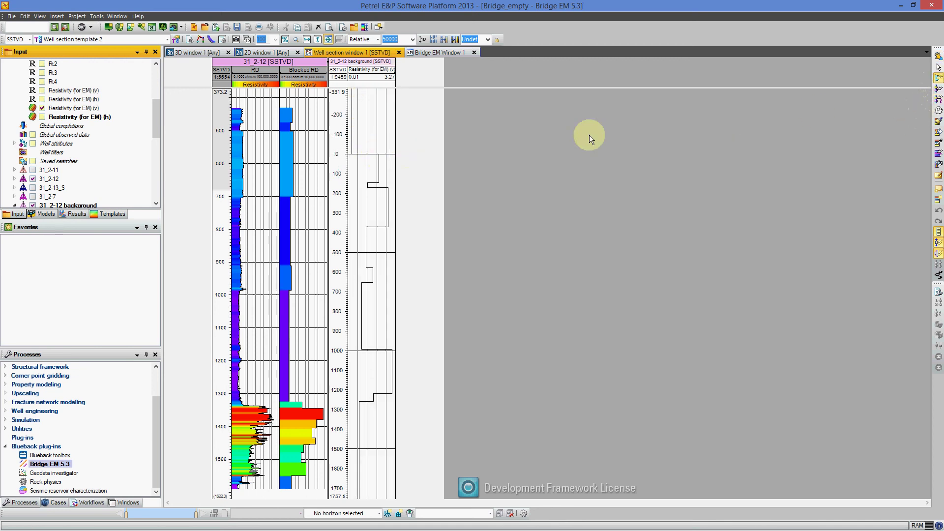
left_click(387, 201)
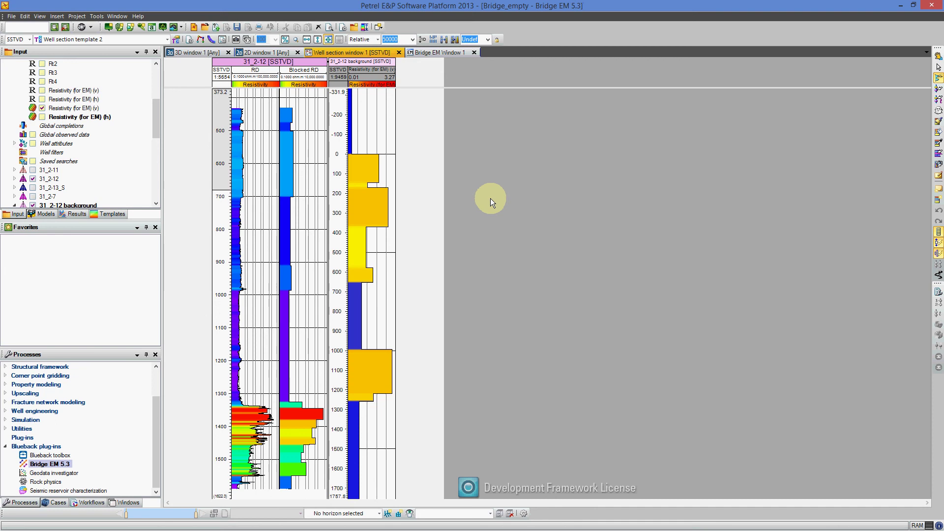
left_click(467, 210)
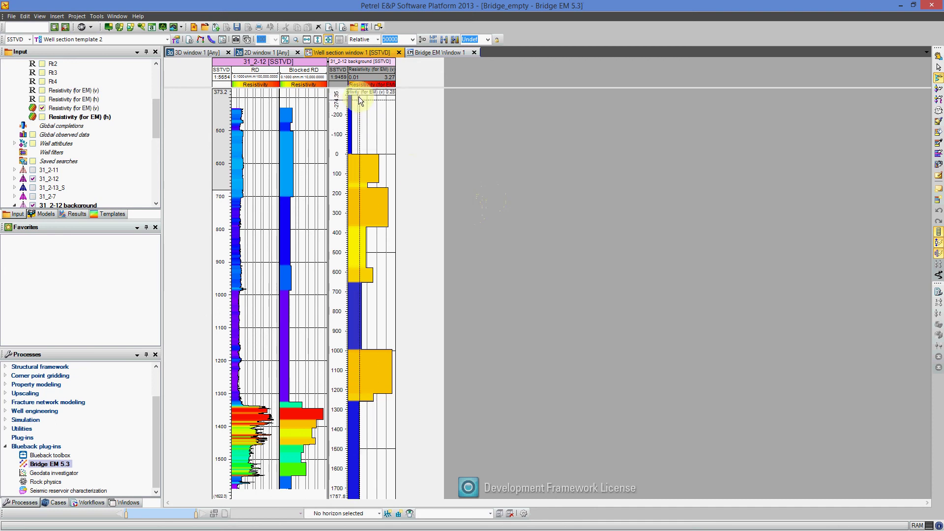
left_click(352, 82)
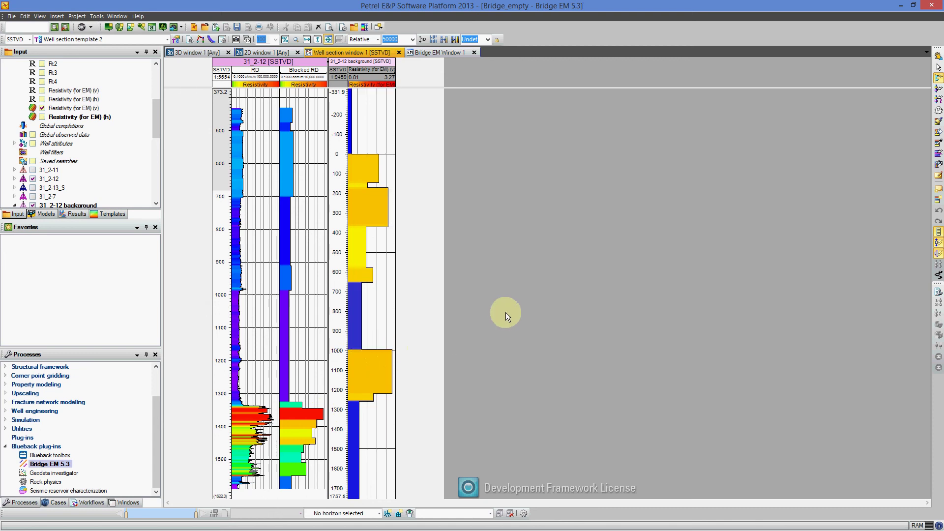
left_click(543, 83)
key("alt+Tab")
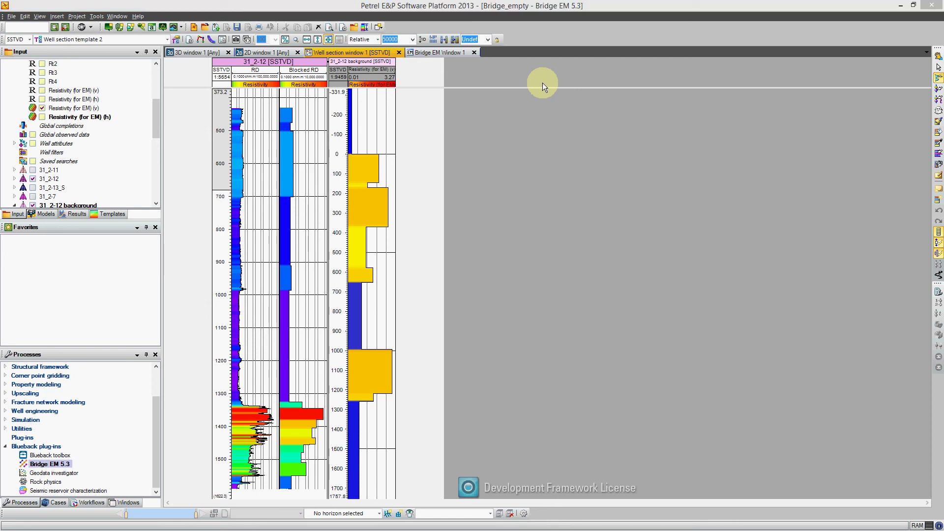